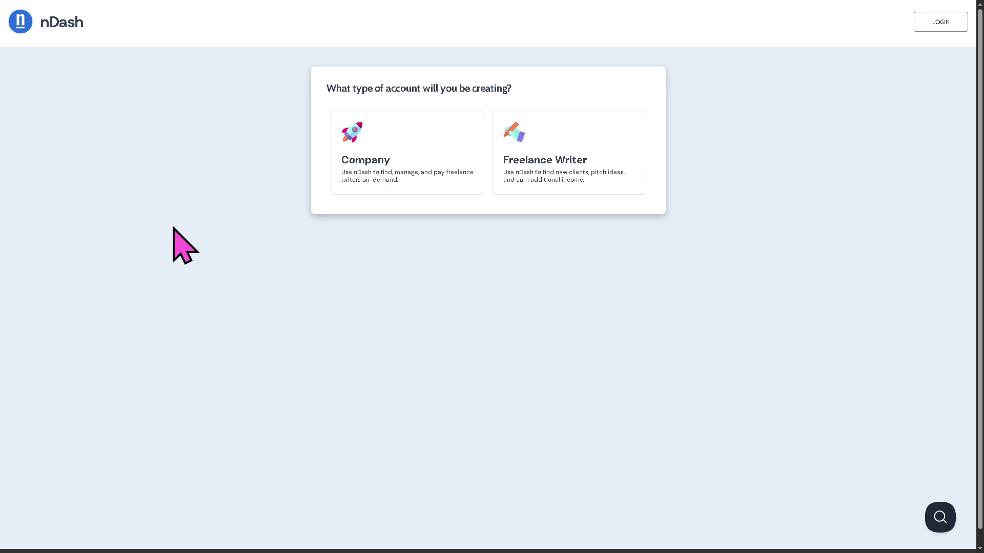
Sign up with a Freelance Writer account and dismiss the Quick Guide on the dashboard.
click(517, 155)
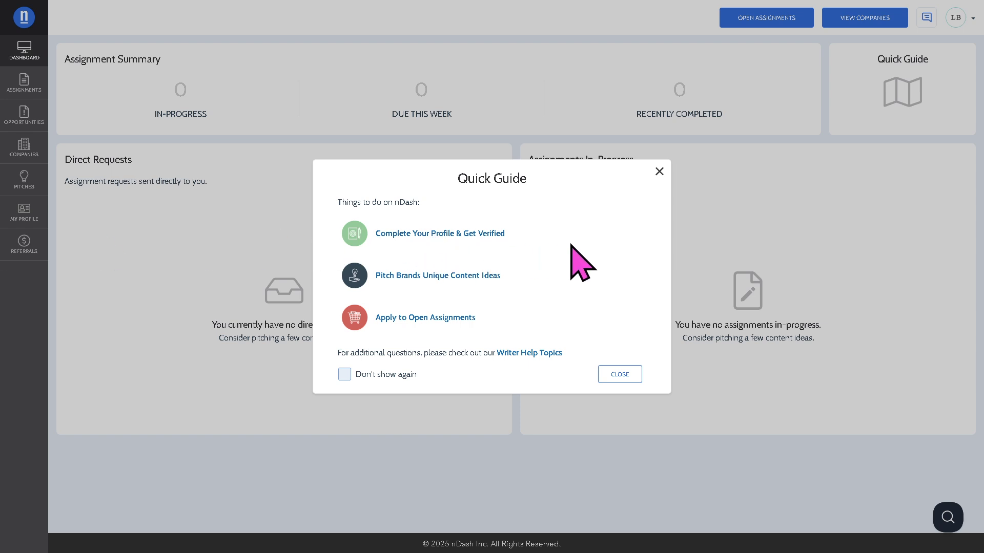
click(661, 173)
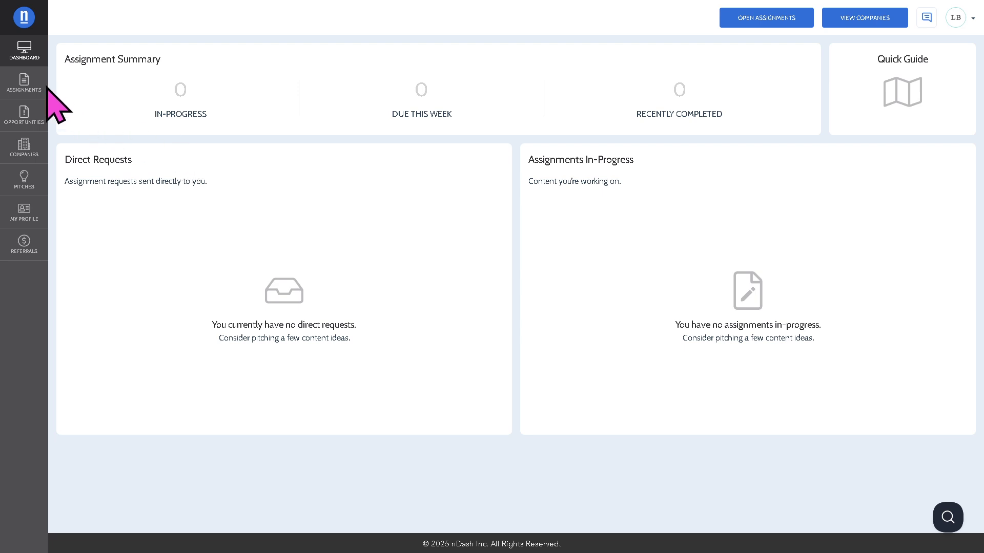
Check the Companies section's access requirements and the writer profile help article, and go to the writer profile.
click(24, 159)
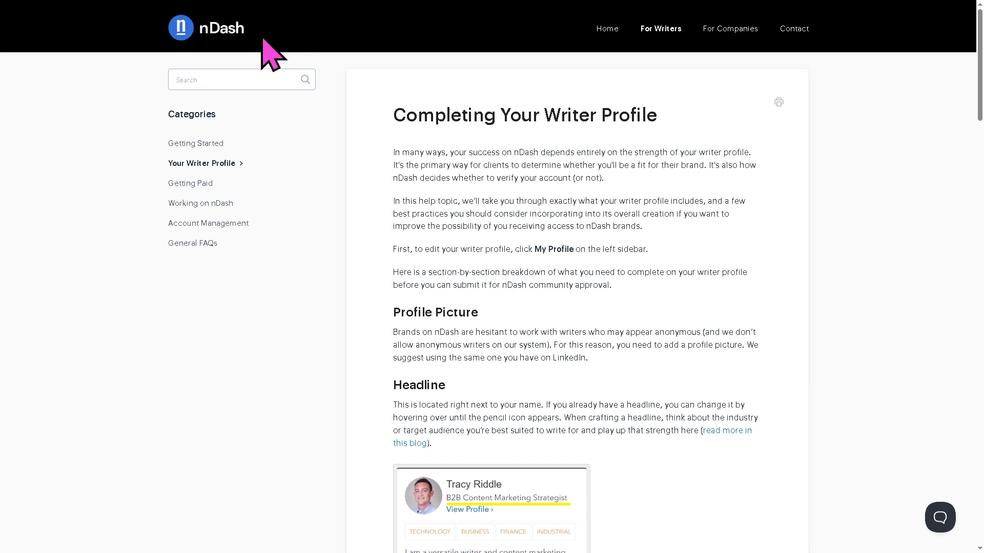
click(228, 28)
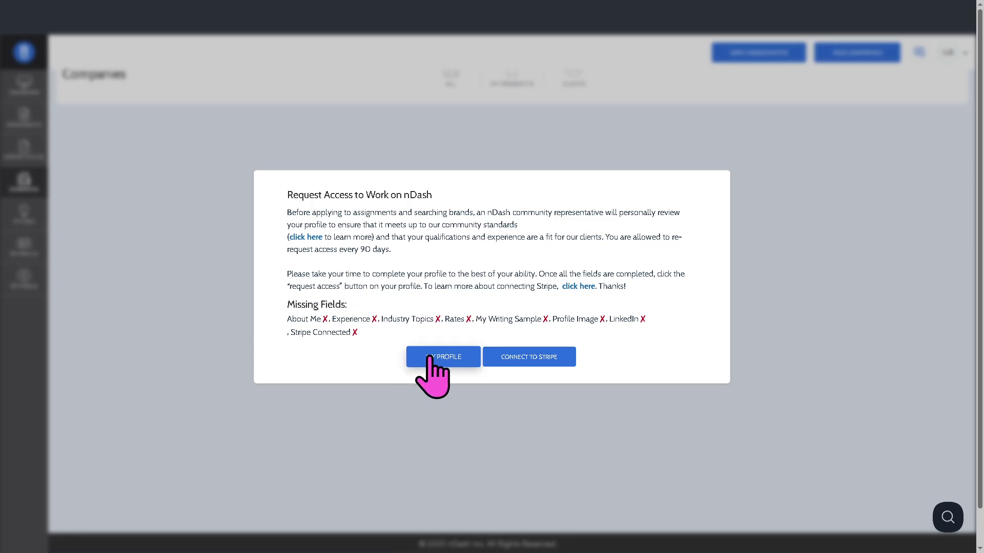
click(438, 357)
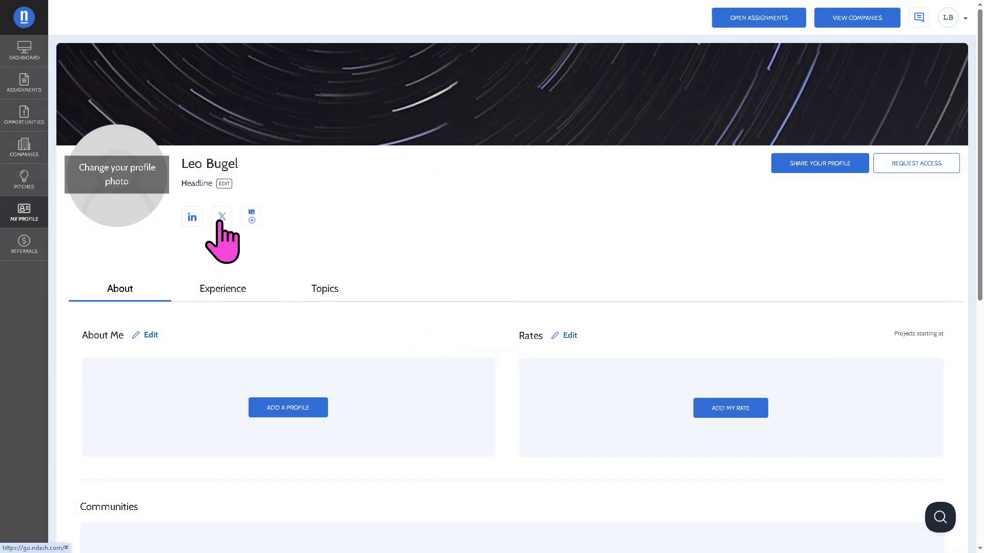
Upload the hippo picture as the profile photo and crop it to the full circle.
click(253, 219)
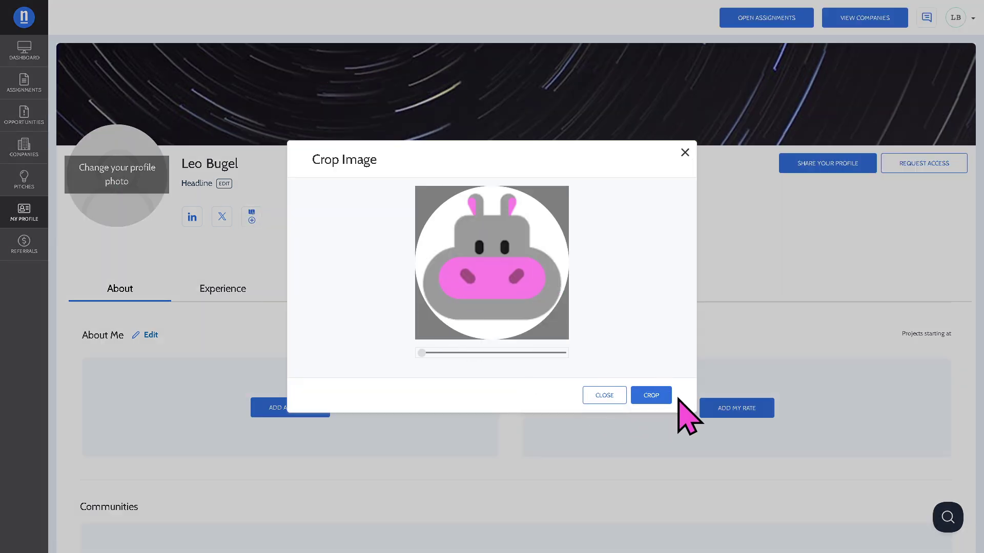
click(651, 395)
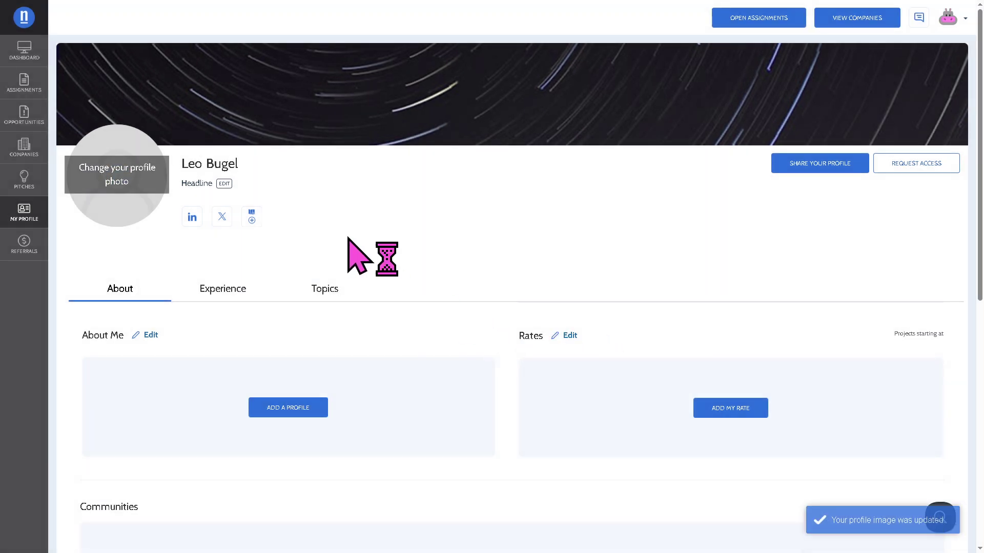
Save the social links with the LinkedIn profile URL, United States of America as the country, and the ZIP code.
click(191, 218)
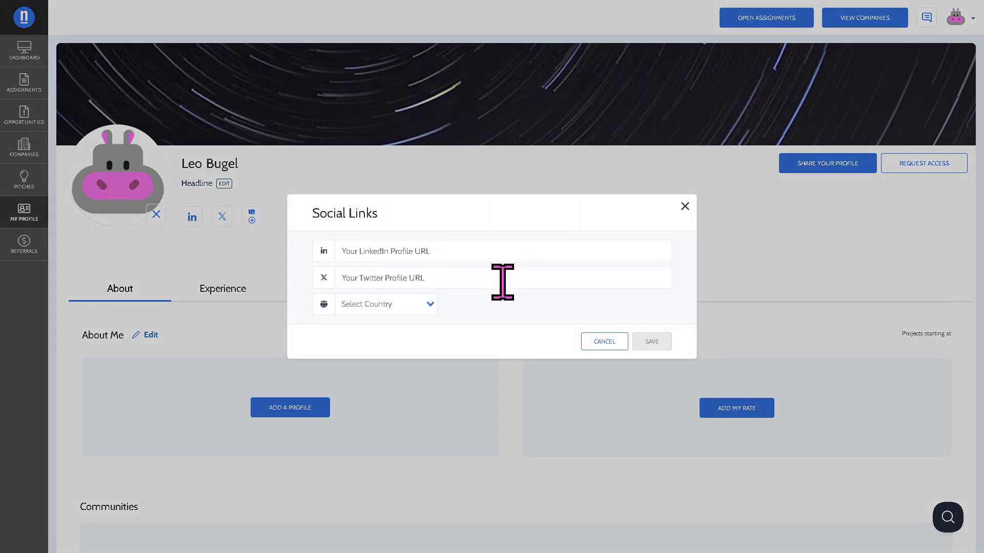
click(432, 303)
drag(522, 328, 527, 466)
scroll(487, 457, down, 3)
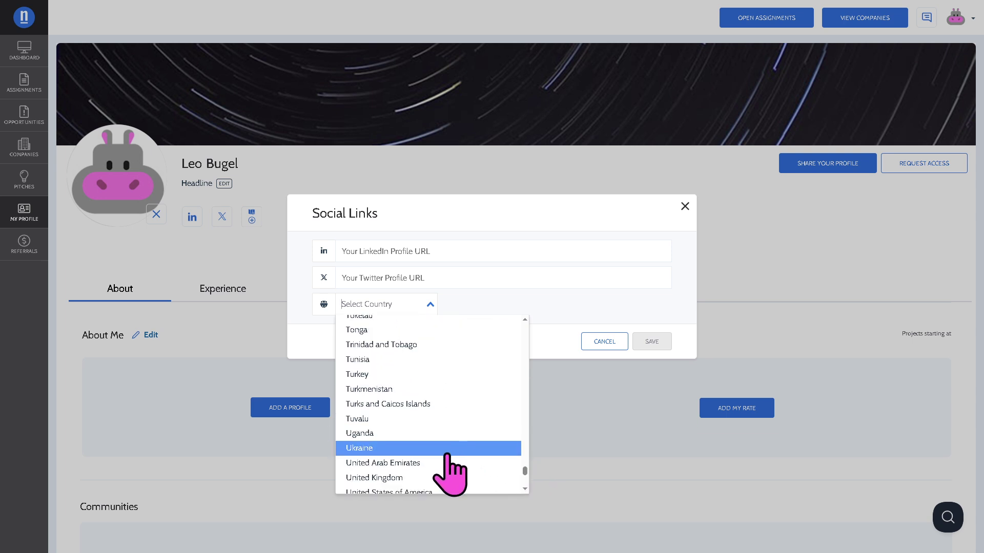
click(409, 491)
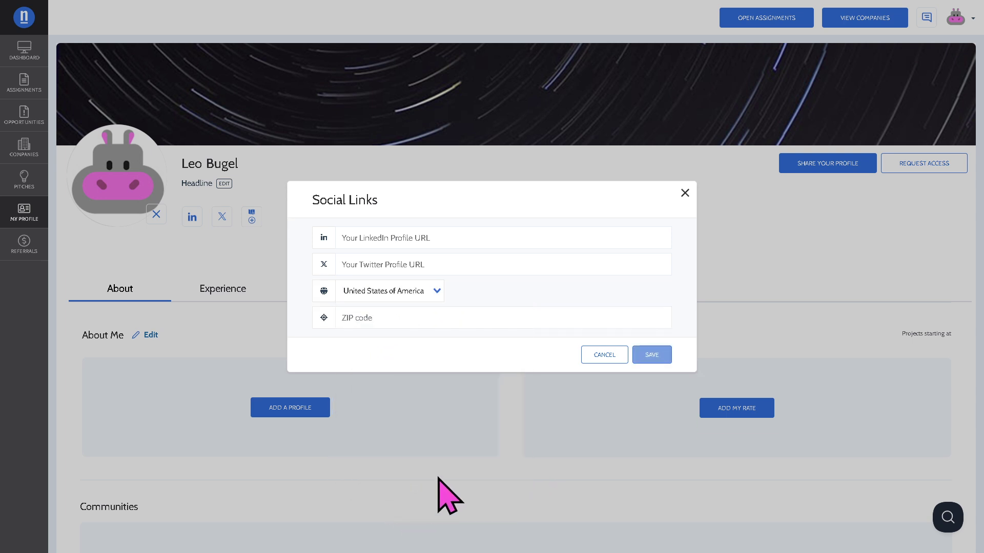
click(422, 322)
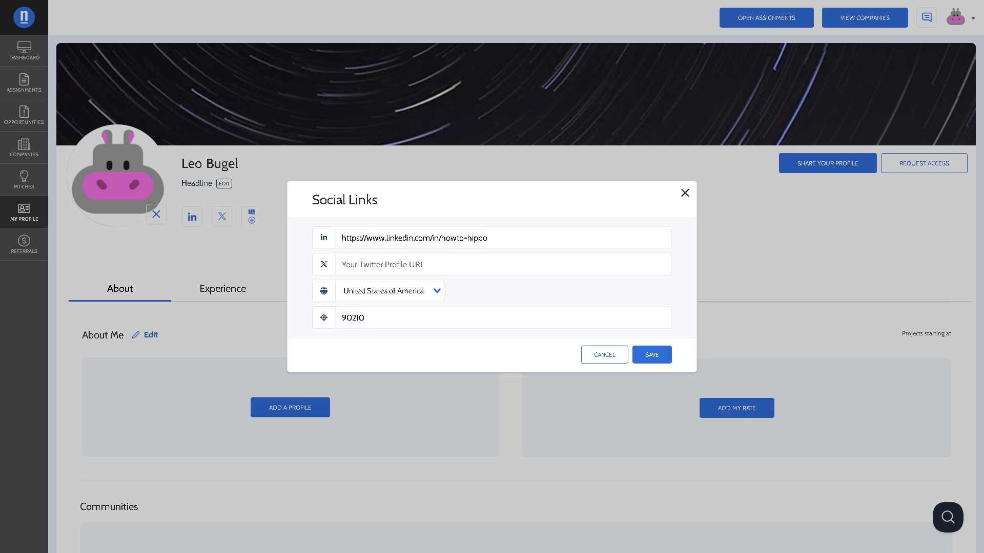
click(656, 355)
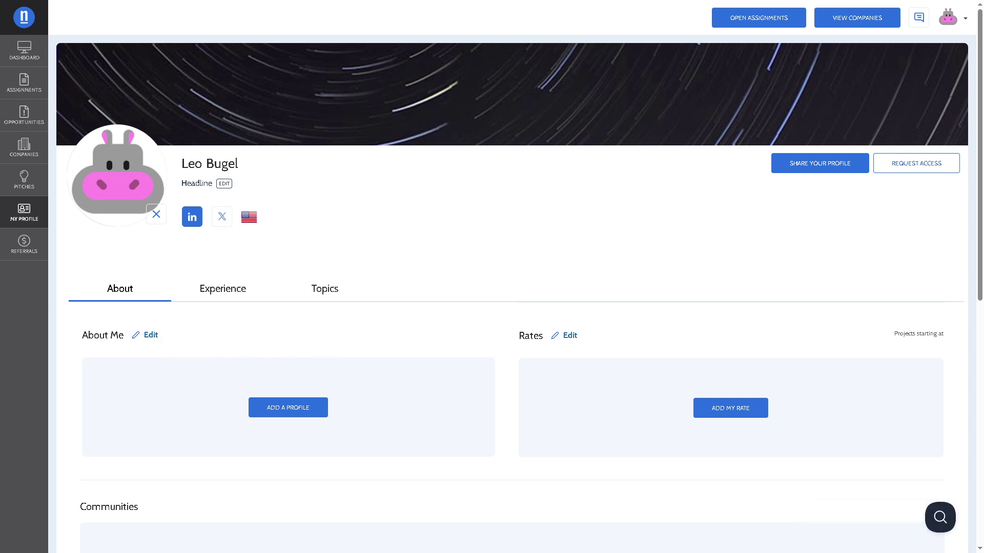
Save "nDash Tutorial | How to Make Money as a Freelance Writer" as the About Me text, with "nDash Tutorial" bold and underlined.
click(148, 336)
text(nDash Tutorial | How to Make Money as a Freelance Writer)
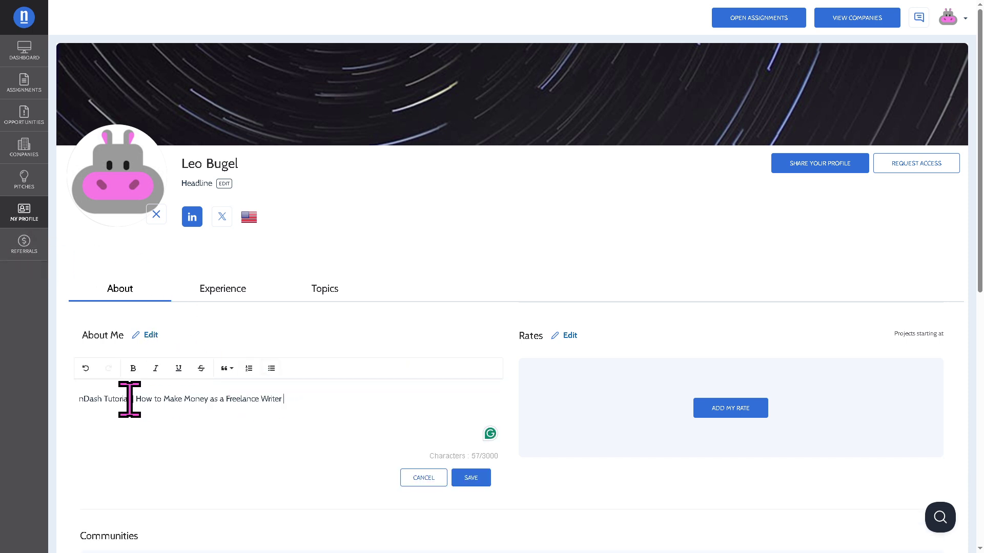
drag(130, 400, 68, 399)
click(133, 369)
click(178, 369)
click(287, 410)
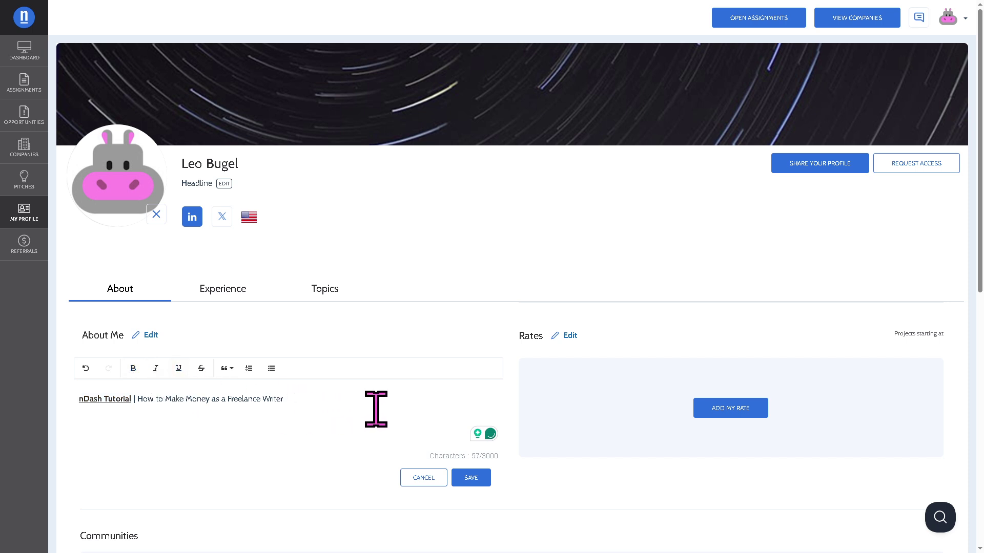
click(471, 478)
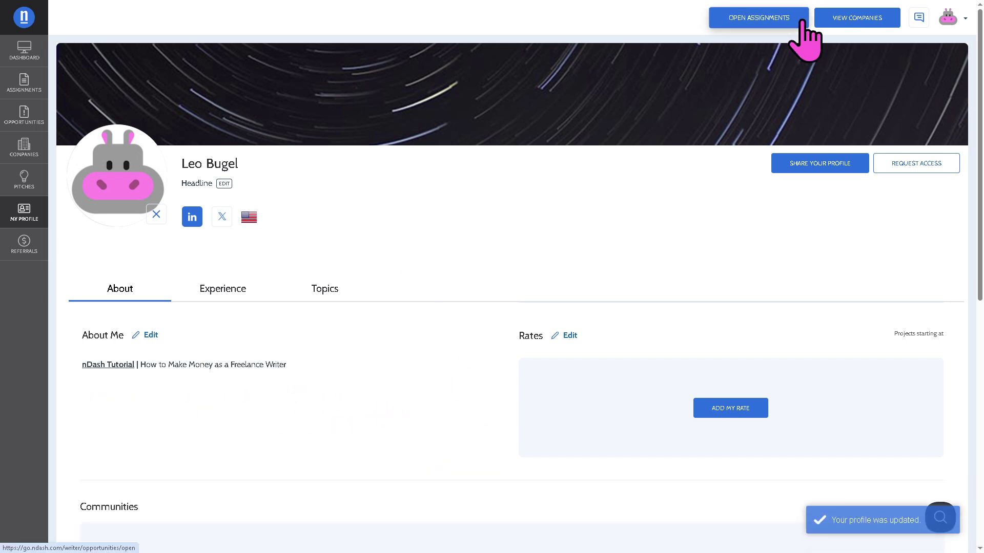
Check the access requirements for open assignments and the Stripe connection, and look through the writer profile down to the writing samples.
click(761, 19)
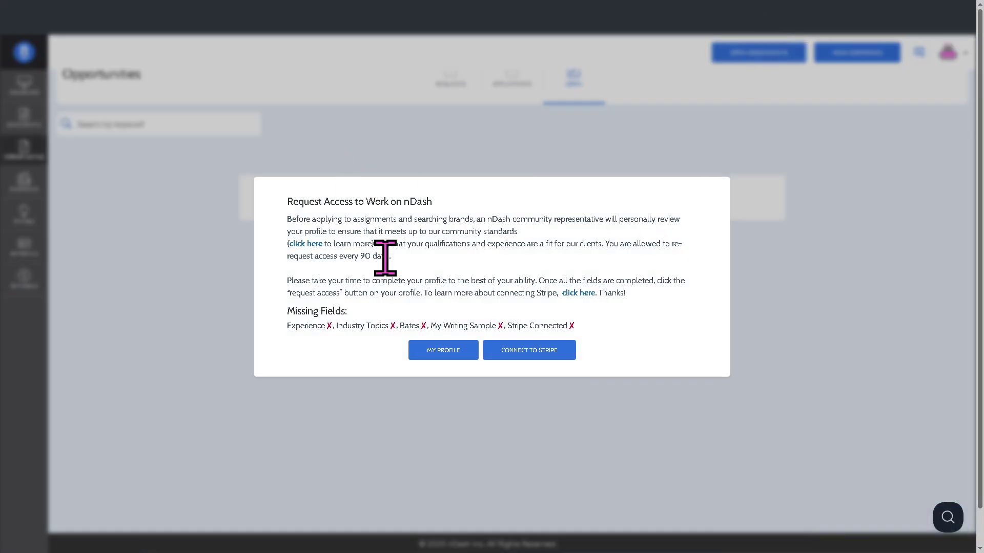
click(549, 350)
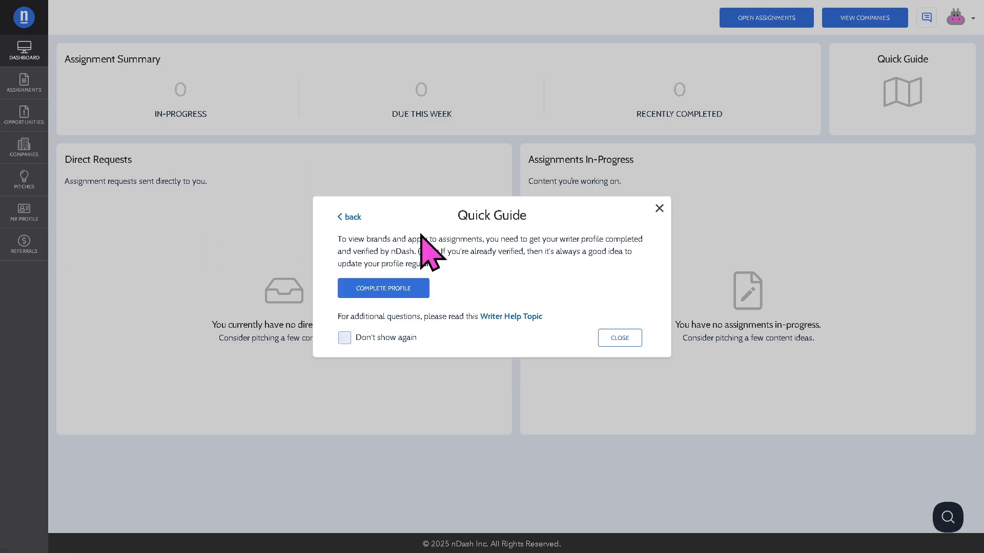
click(390, 286)
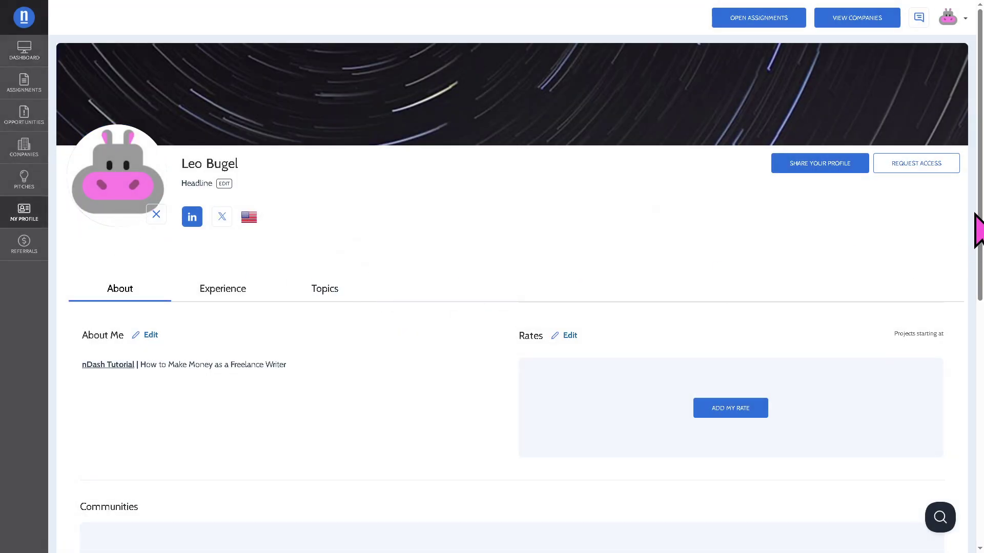
drag(979, 231, 982, 477)
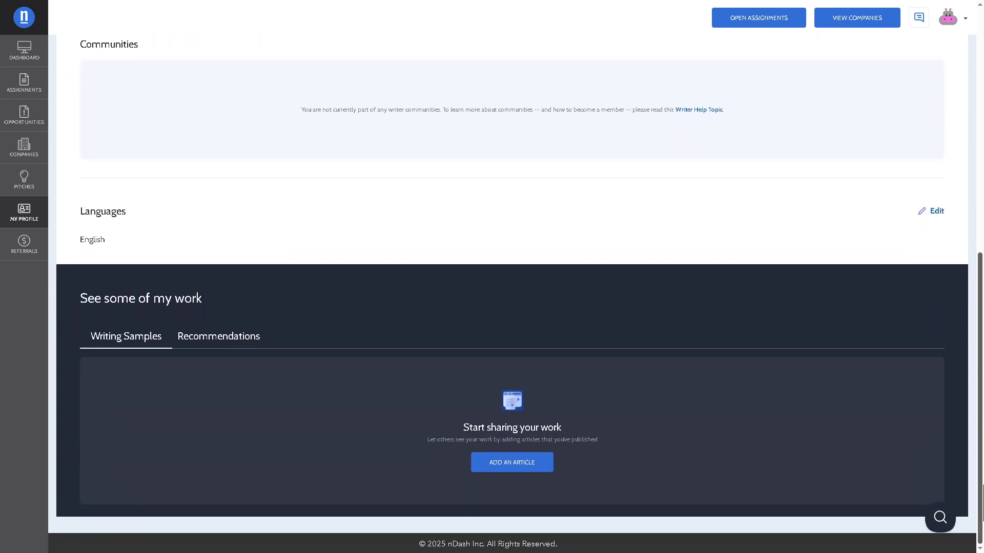
drag(982, 476, 976, 192)
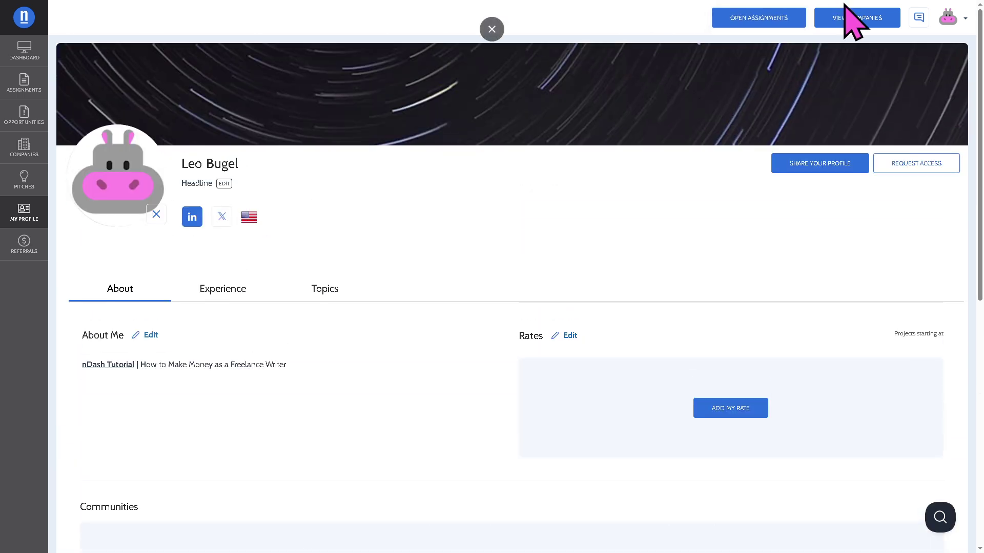
Add a Kanban list named "nDash Tutorial | How to Make Money as a Freelance Writer" to the assignments board.
click(29, 83)
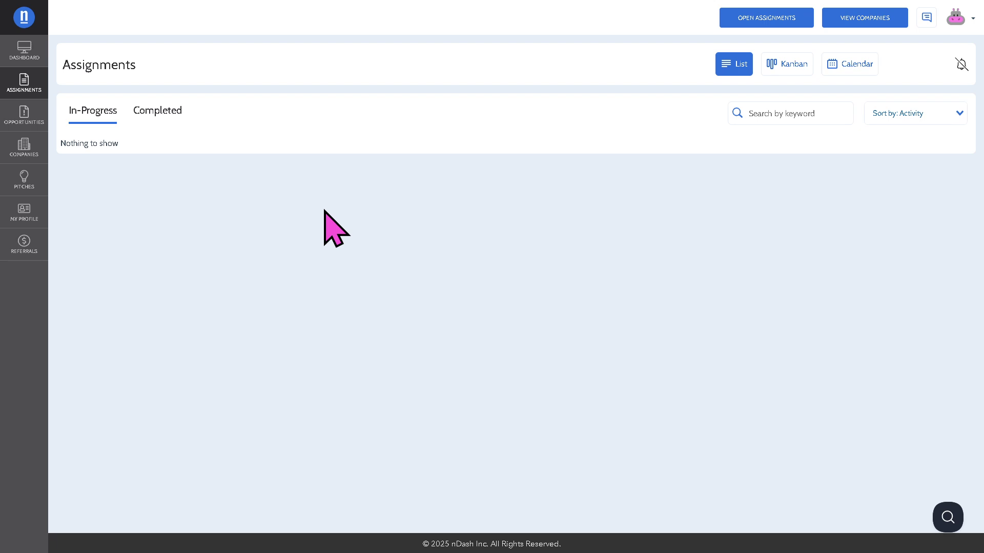
click(778, 62)
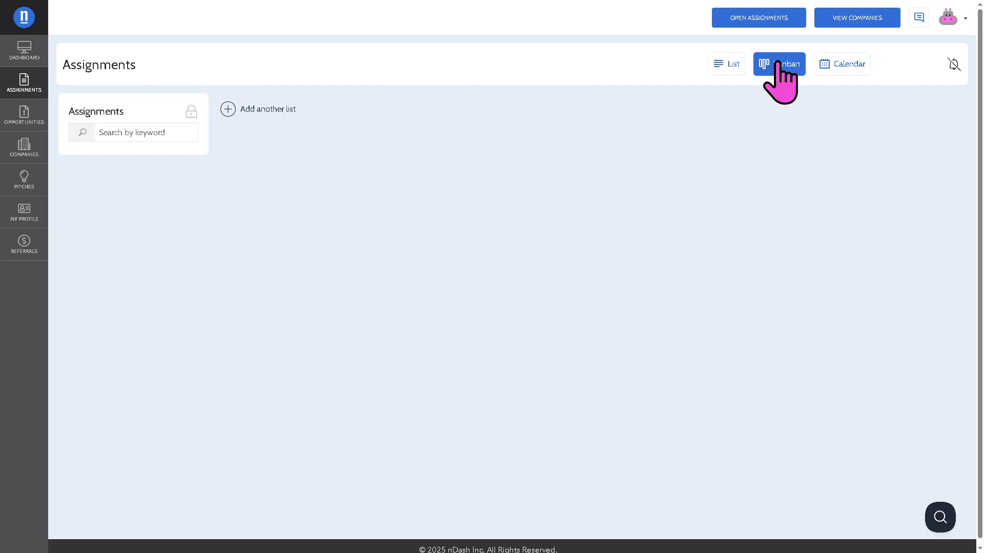
click(264, 108)
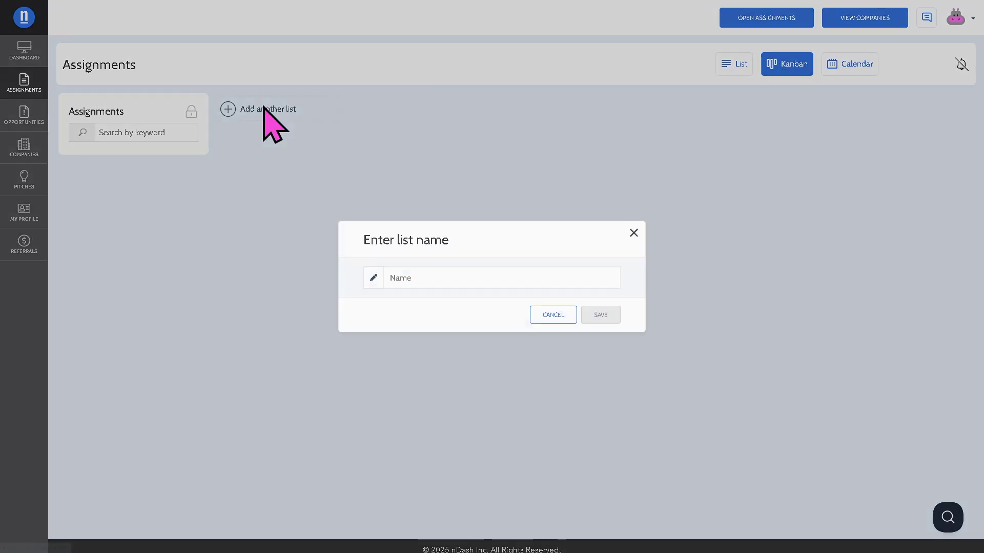
click(452, 277)
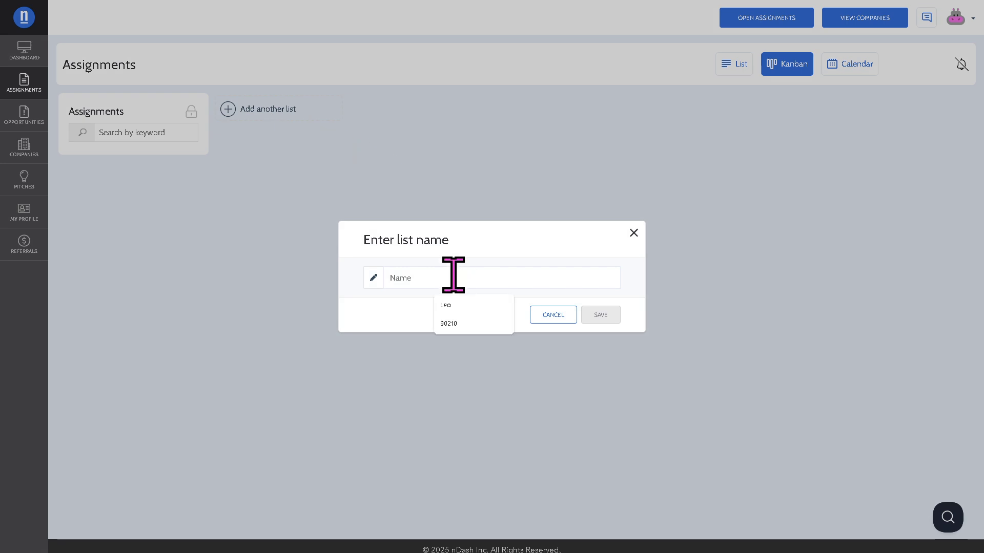
text(How to use)
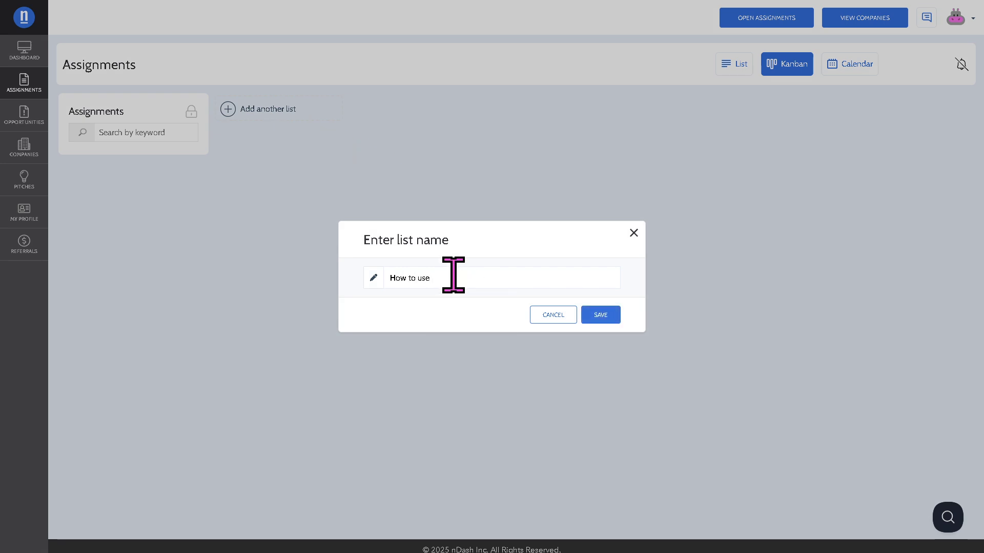
key(ctrl+a)
text(nDash Tutorial | How to Make Money as a Freelance Writer)
click(603, 315)
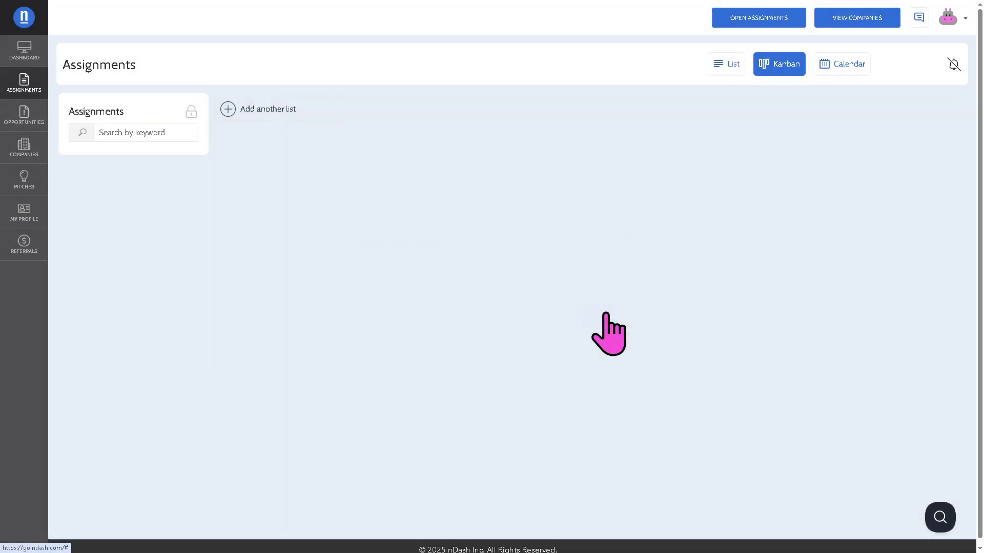
Look at the assignments in the list, Kanban and calendar views.
click(728, 66)
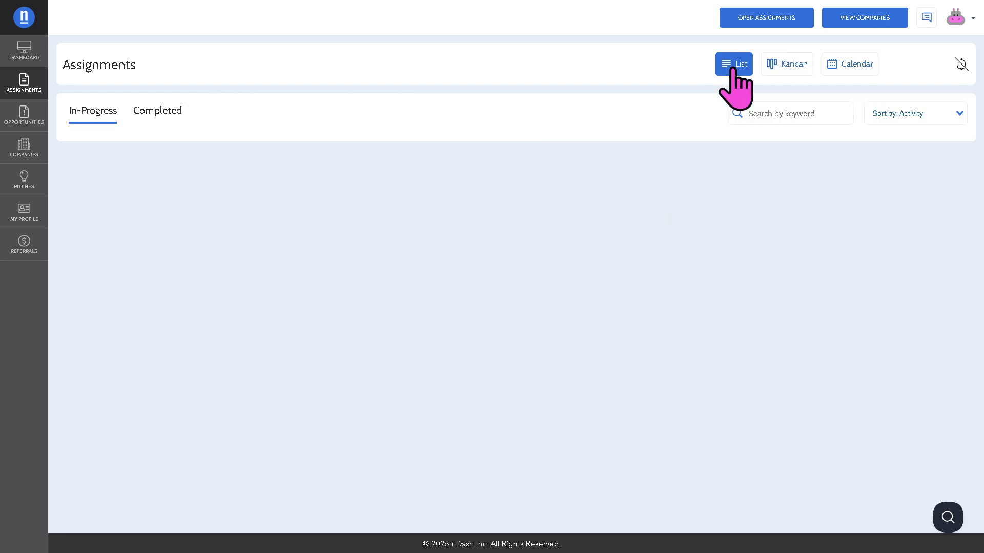
click(777, 65)
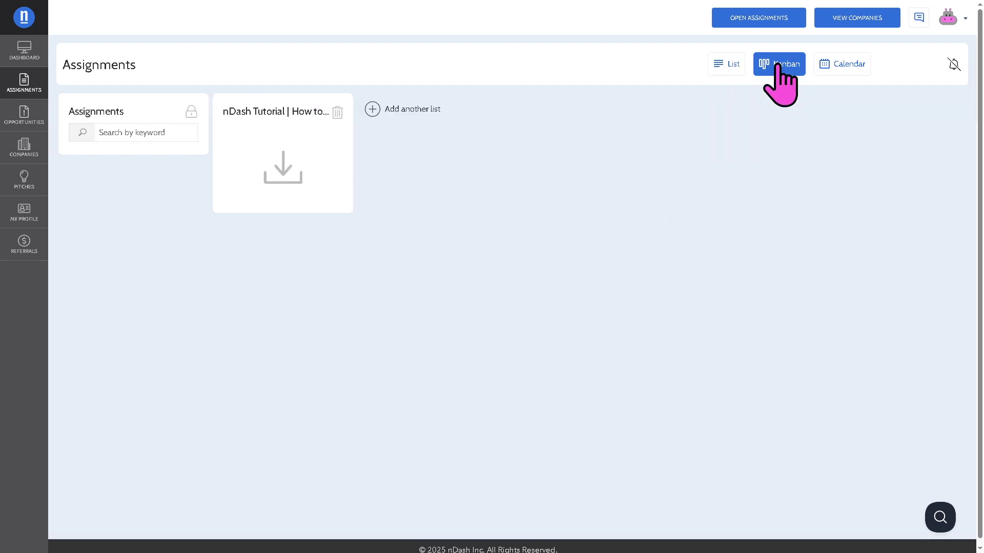
click(843, 66)
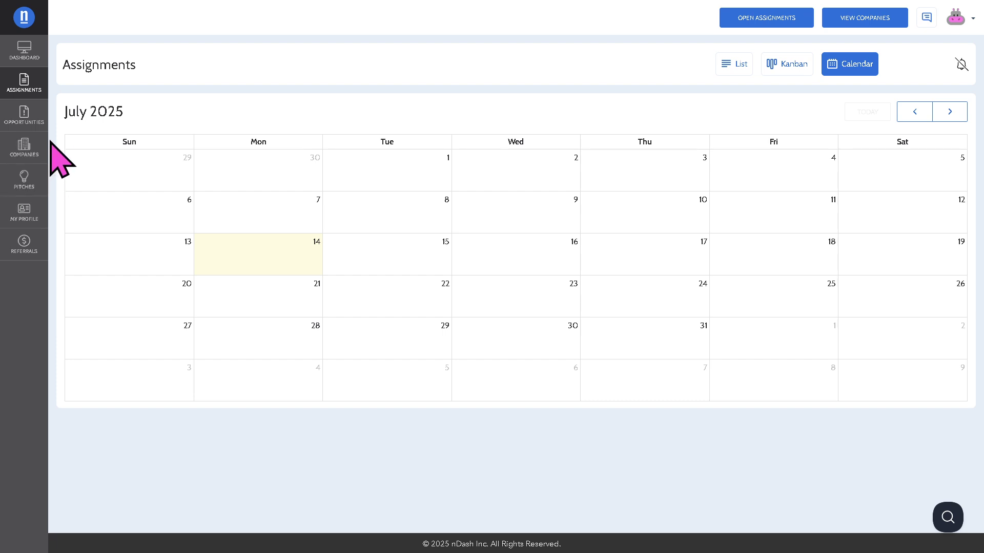
Check the requirements for pitching companies from Opportunities and return to the writer profile.
click(26, 123)
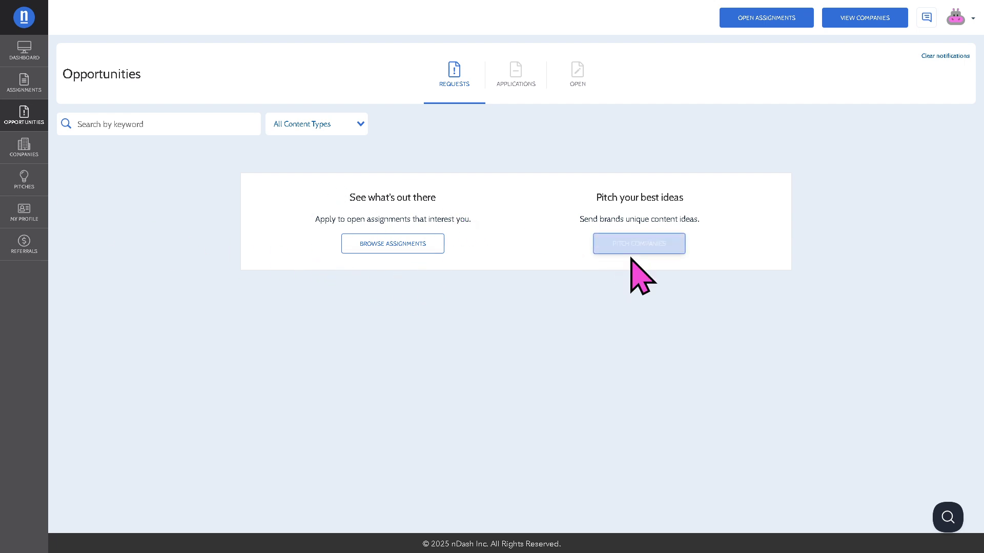
click(654, 249)
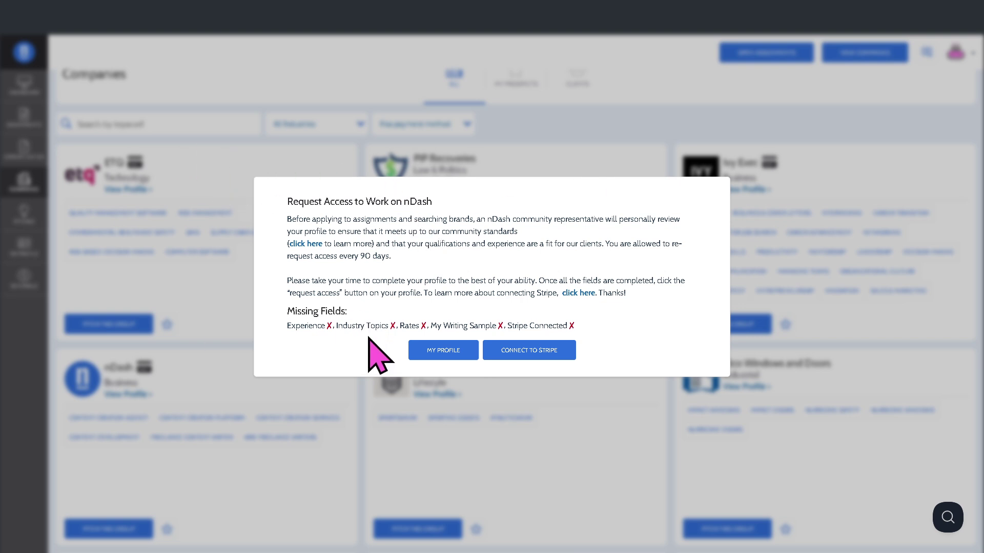
click(433, 352)
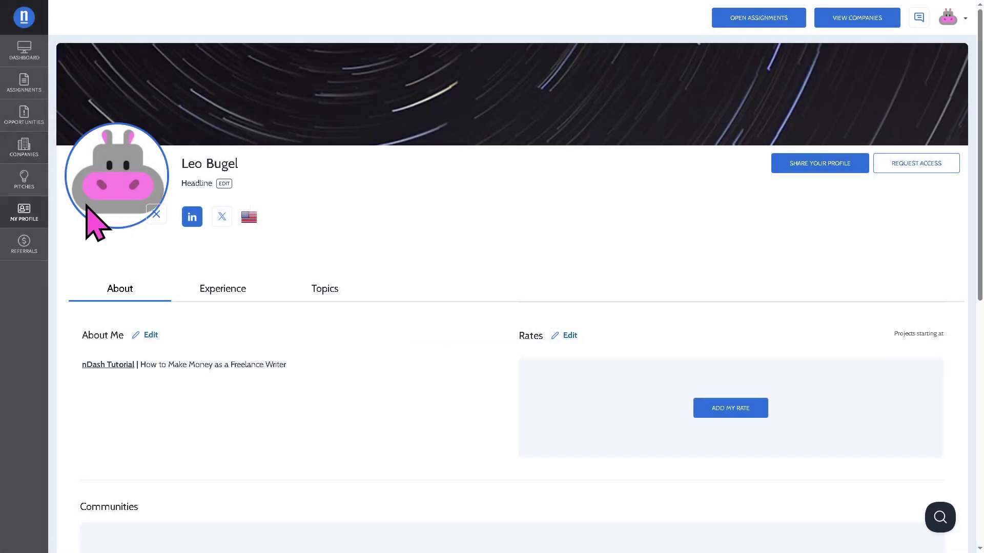
Check the requirements for browsing open assignments from Opportunities and return to the writer profile.
click(36, 128)
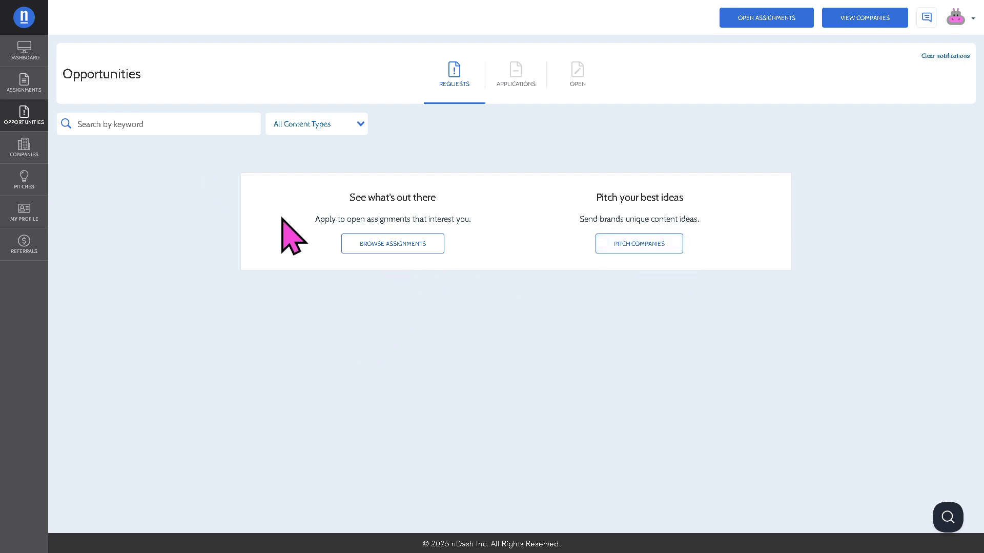
click(368, 242)
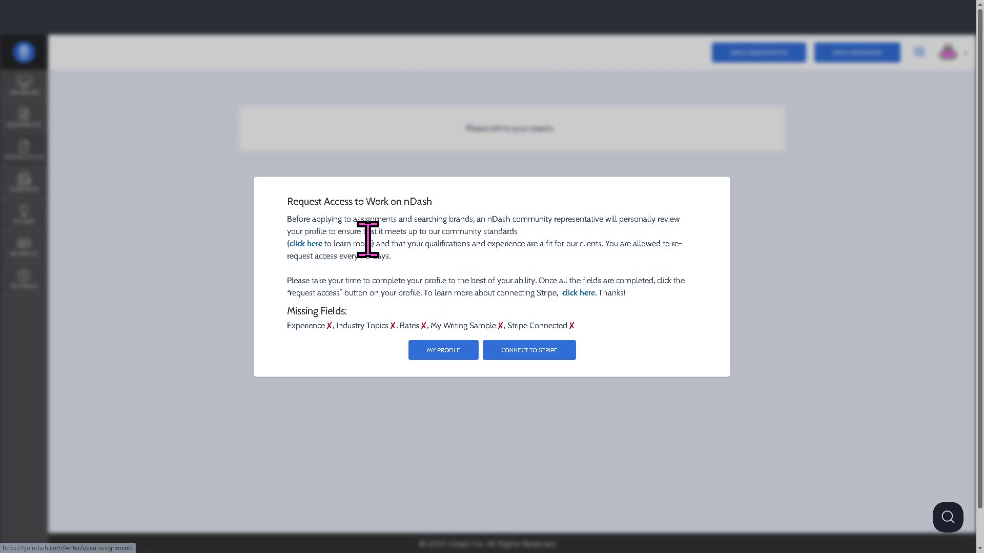
click(437, 350)
Open the Pitches section to look for companies to pitch.
click(25, 181)
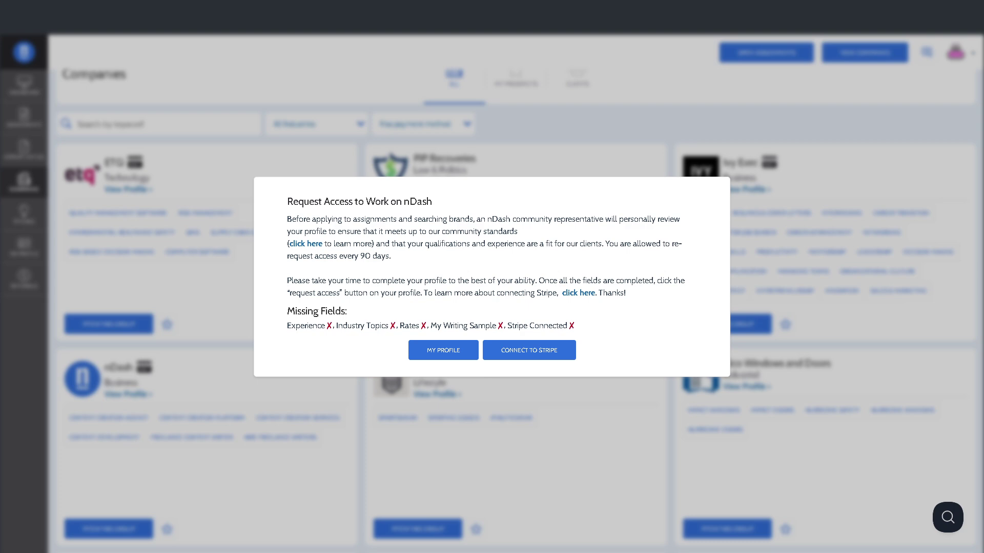
Check the requirements for browsing companies from the Pitches section and return to the writer profile.
click(443, 350)
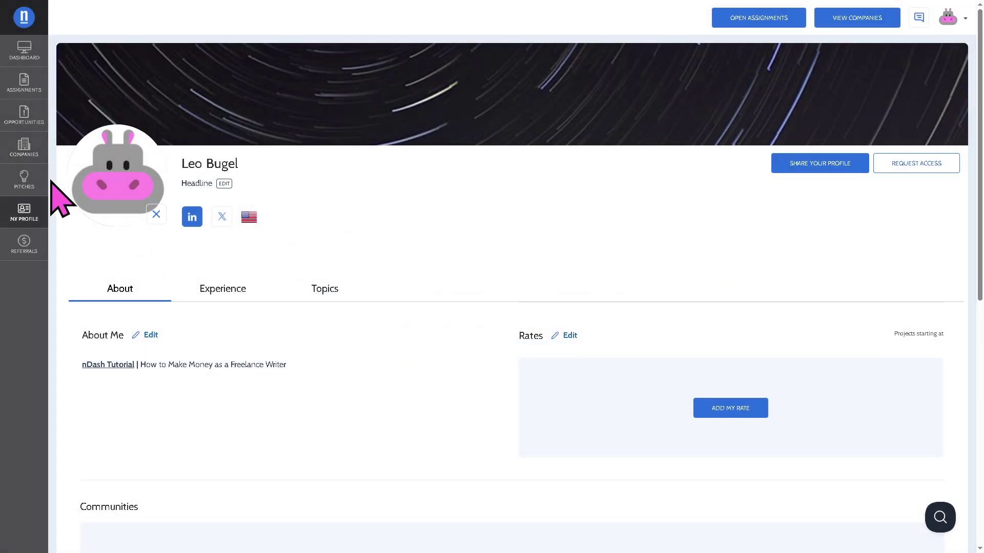
click(26, 179)
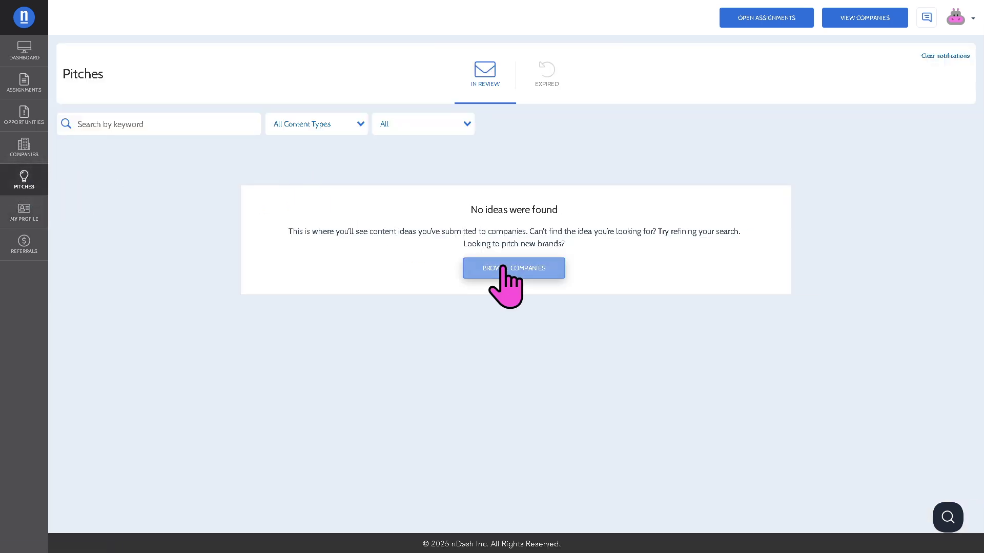
click(502, 267)
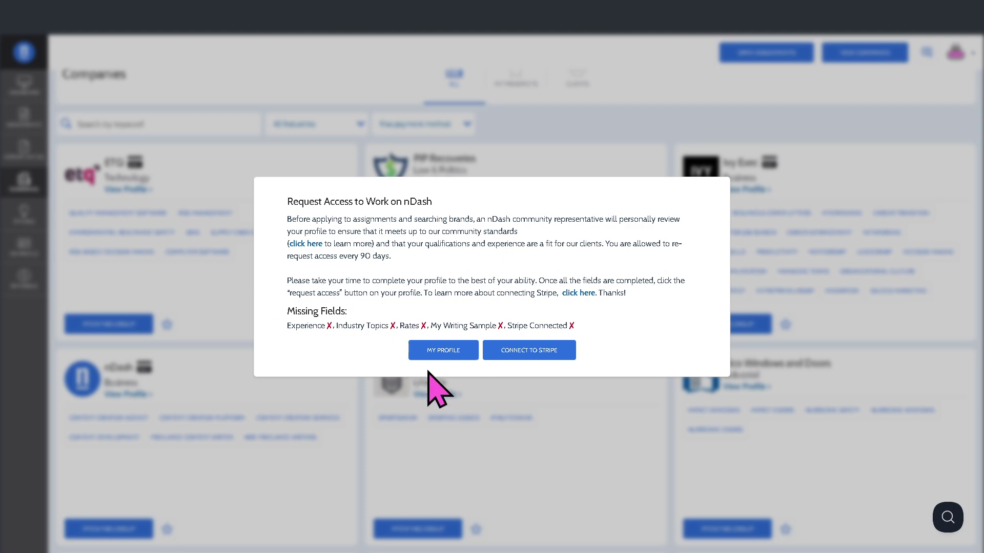
click(444, 350)
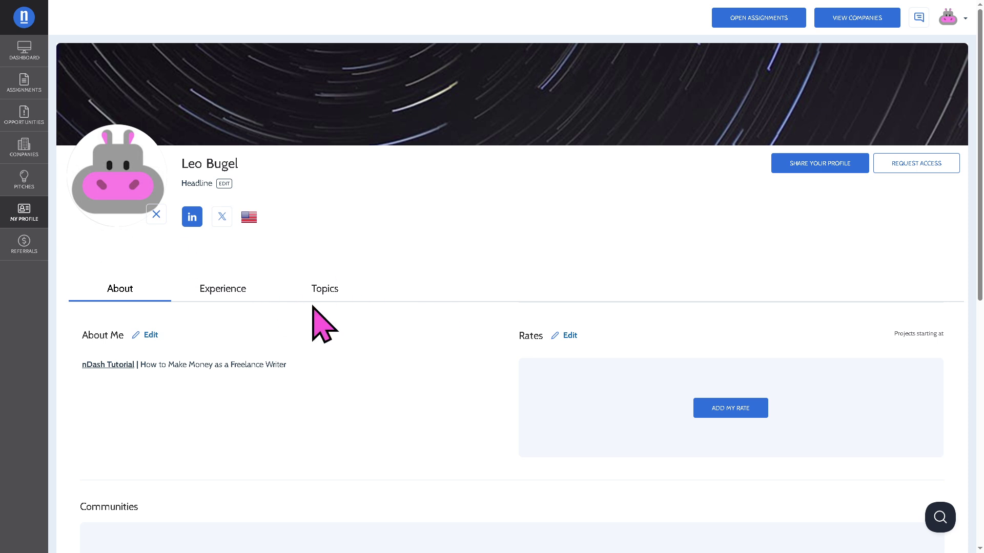
Look through the profile's About section, including rates, communities, languages and writing samples.
scroll(385, 331, down, 2)
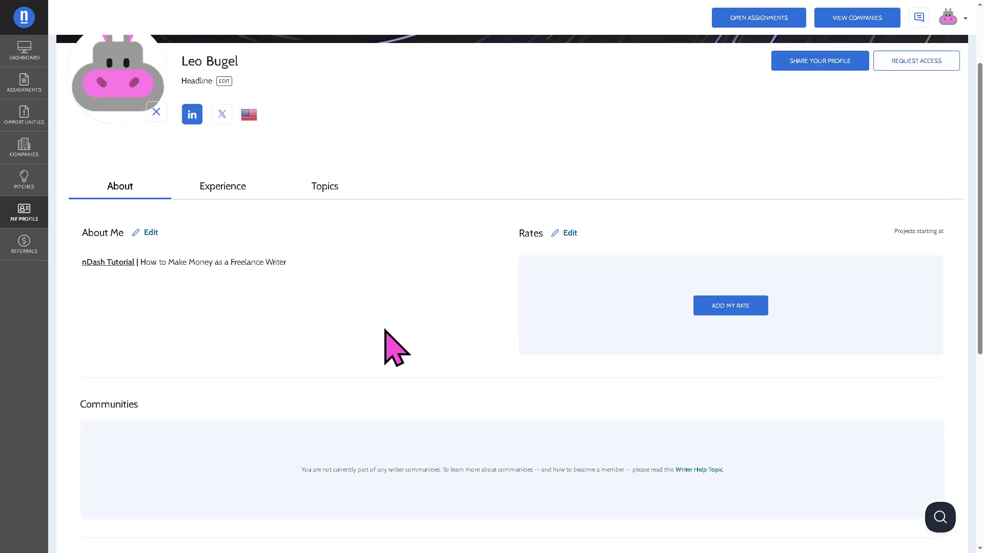
scroll(386, 331, down, 5)
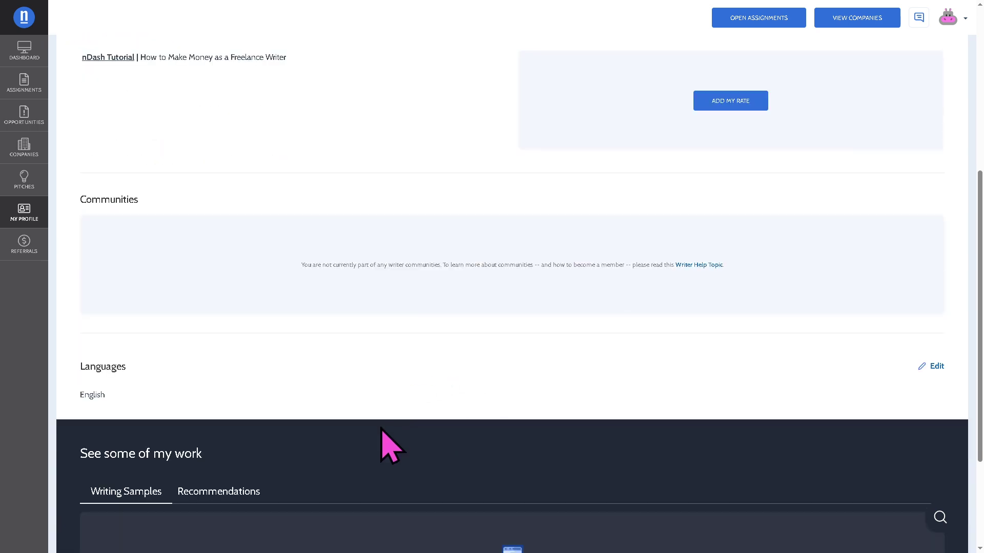
scroll(381, 429, down, 1)
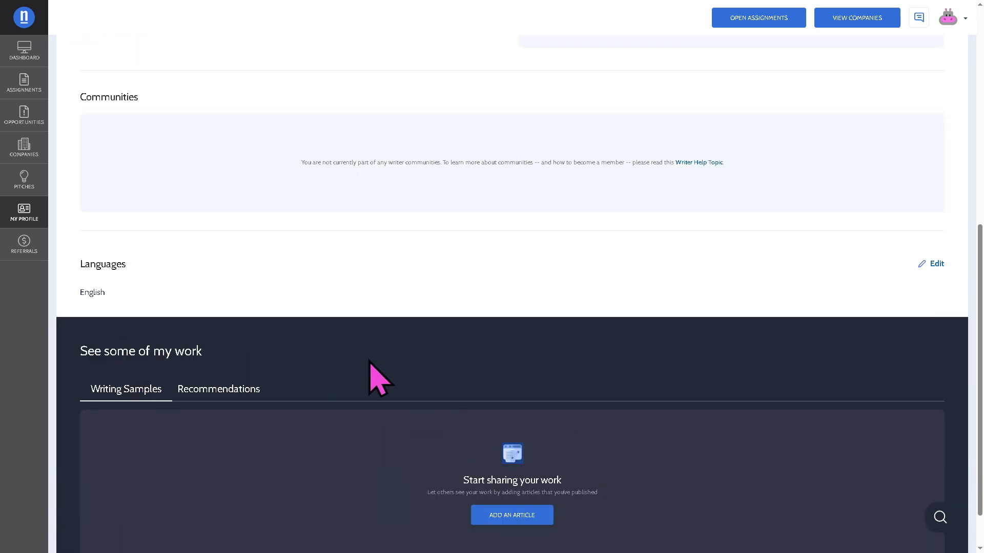
scroll(358, 325, up, 3)
scroll(358, 325, down, 3)
scroll(358, 317, up, 1)
scroll(391, 290, down, 1)
scroll(435, 293, up, 3)
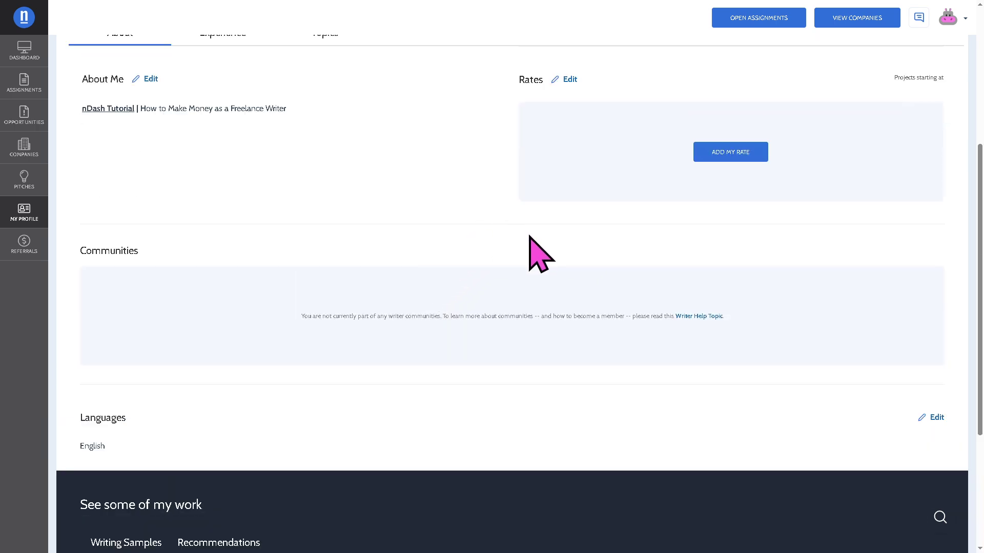
View the profile's Experience and Topics sections, and open the Referrals section.
scroll(530, 238, up, 3)
click(224, 188)
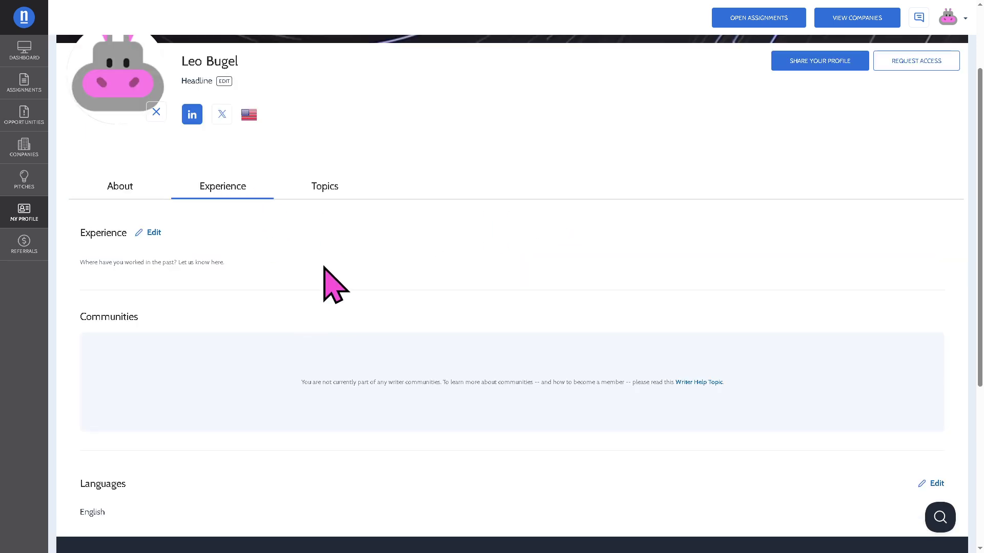
click(328, 188)
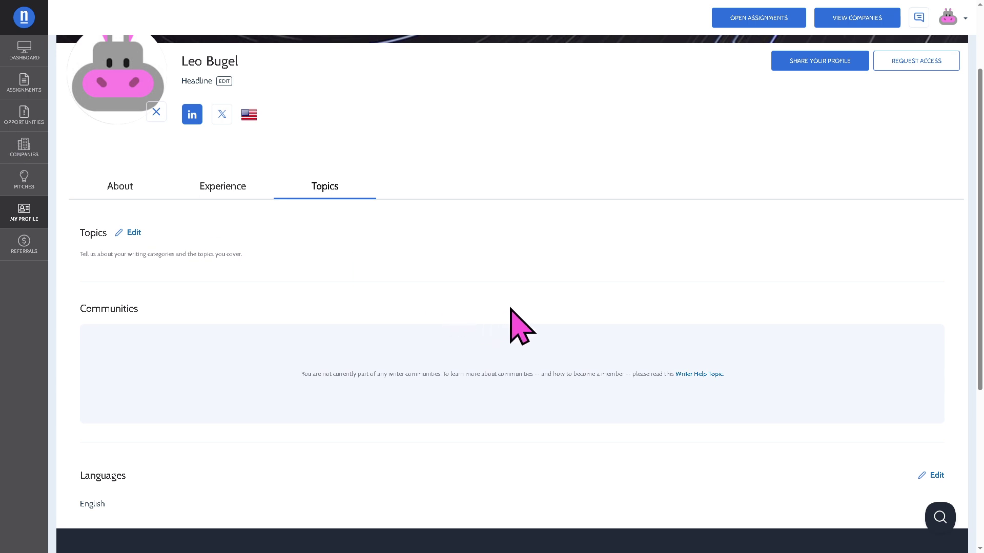
scroll(567, 252, up, 2)
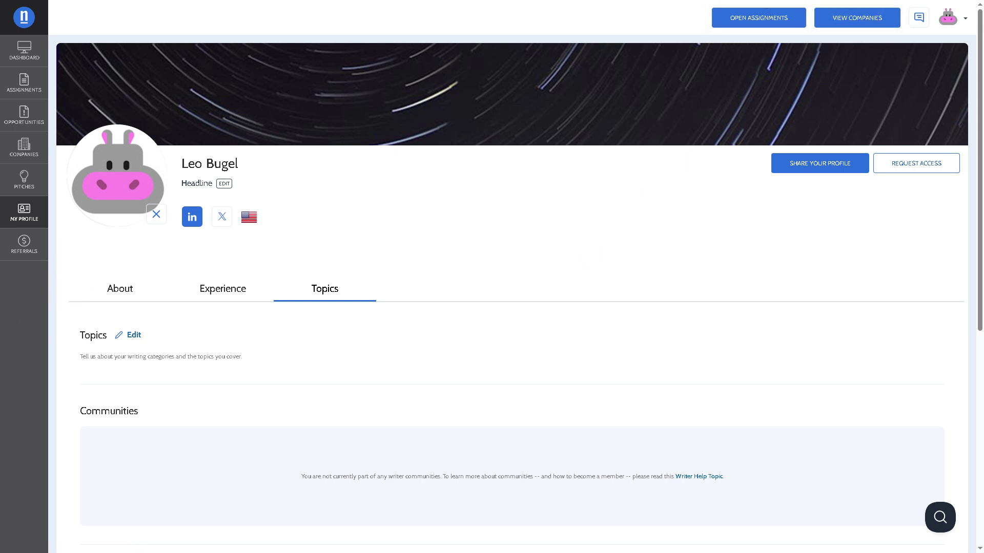
click(26, 247)
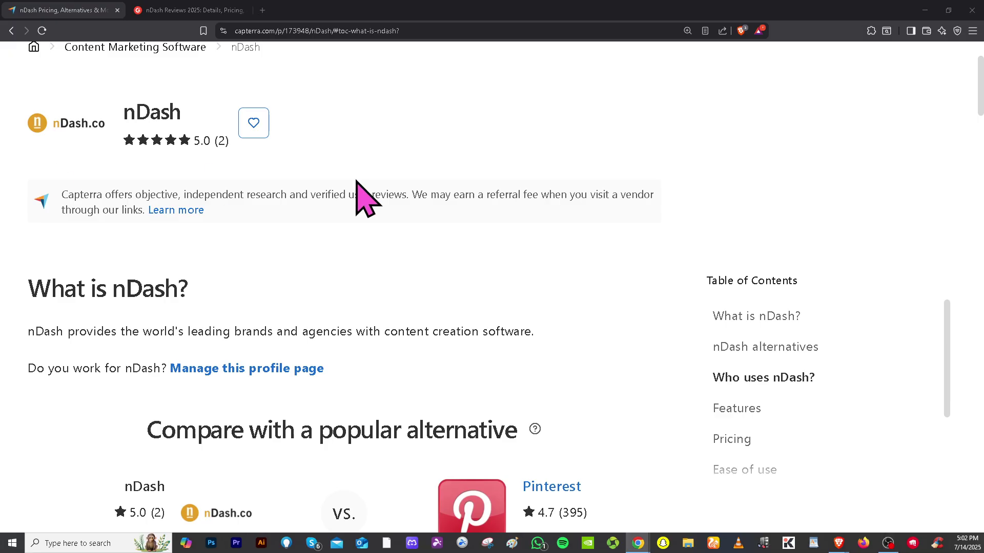
Examine the nDash rating, description and comparison with Pinterest on the Capterra page.
scroll(410, 285, up, 2)
scroll(411, 285, down, 4)
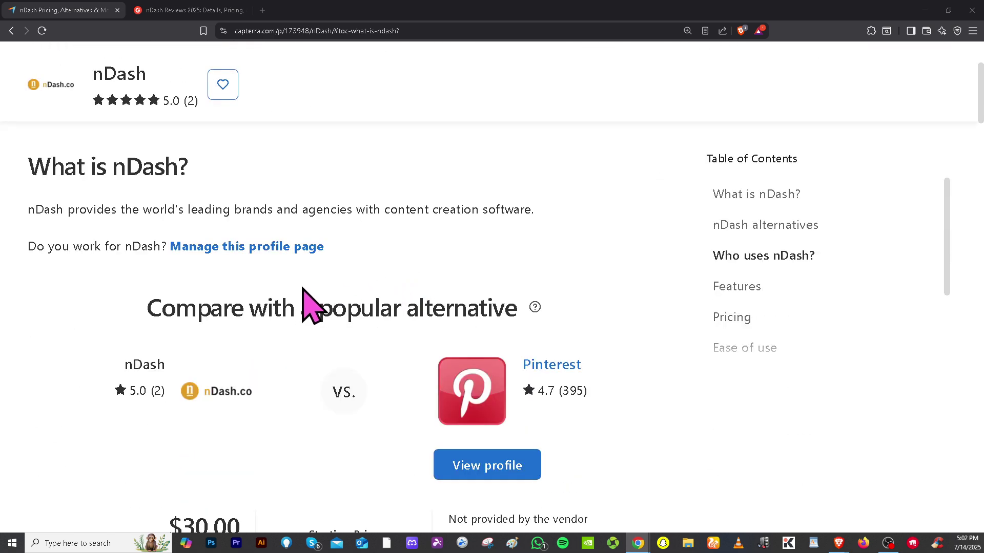
scroll(297, 300, down, 3)
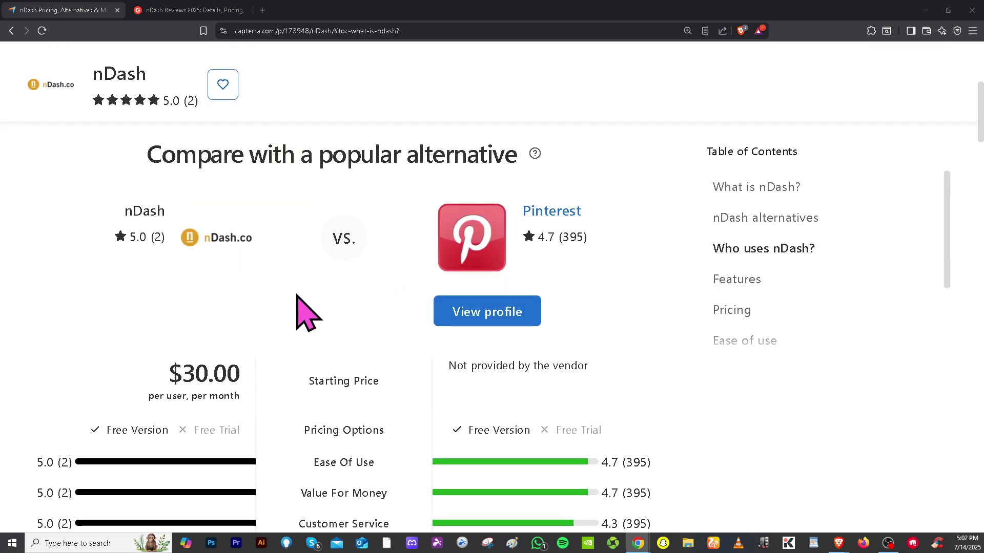
scroll(303, 308, down, 2)
Switch to the G2 page for nDash and look through its product overview and media.
click(185, 11)
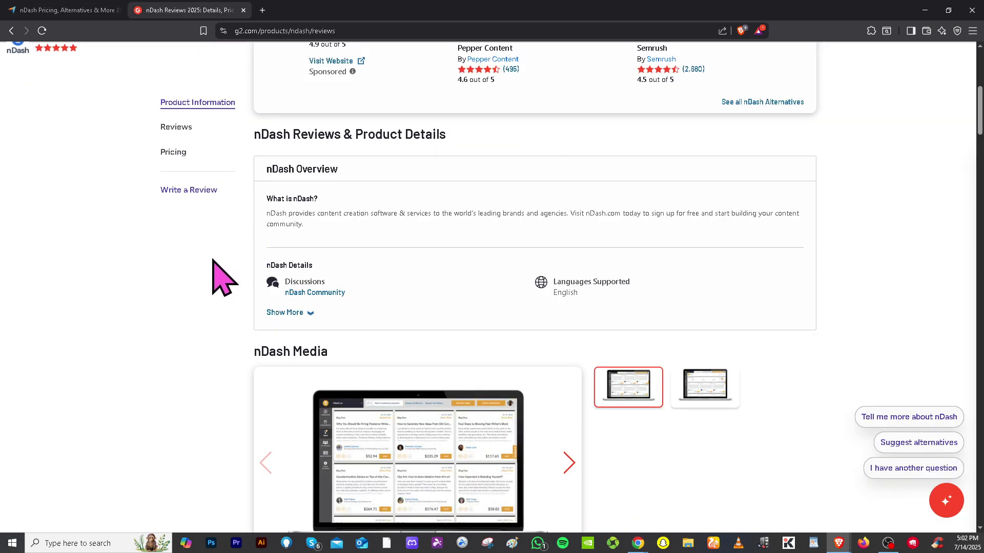
scroll(221, 282, up, 1)
scroll(226, 290, down, 2)
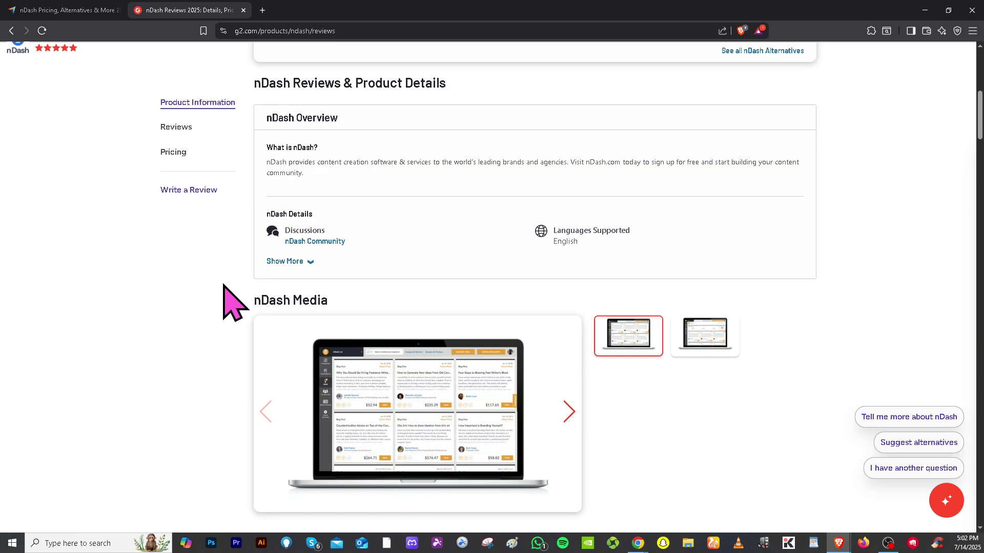
scroll(224, 293, down, 3)
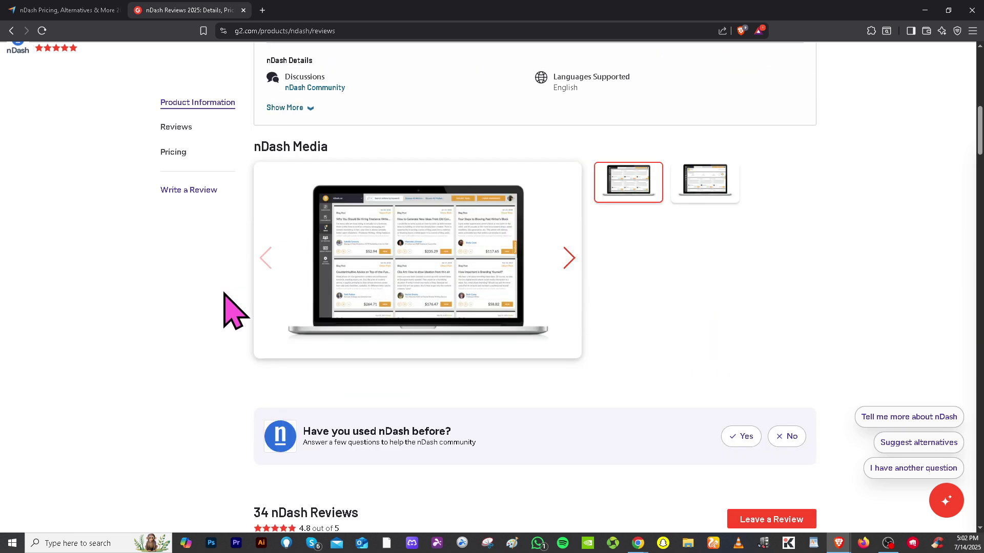
scroll(234, 311, down, 2)
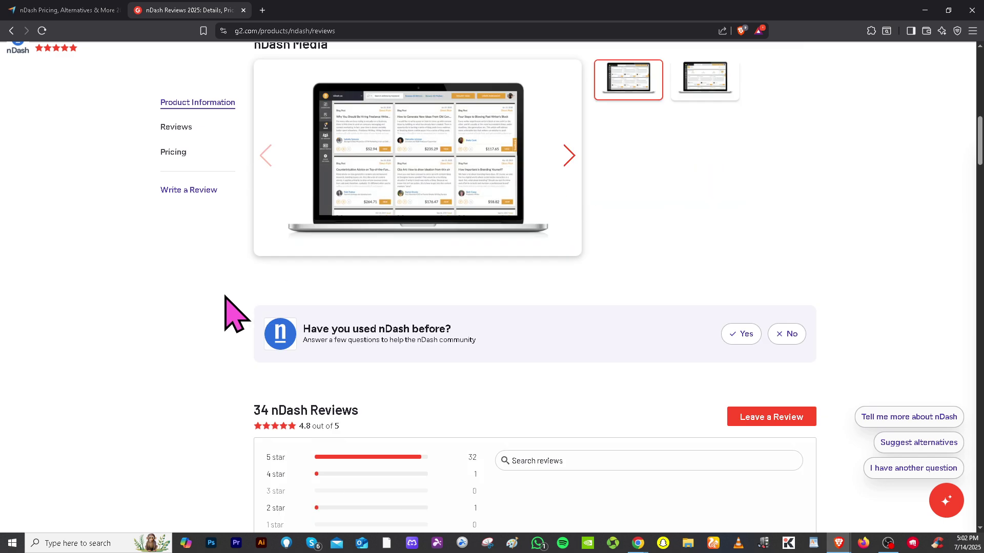
Examine the star ratings, pros and cons, and first user reviews of nDash on G2.
scroll(226, 297, down, 4)
scroll(226, 297, down, 3)
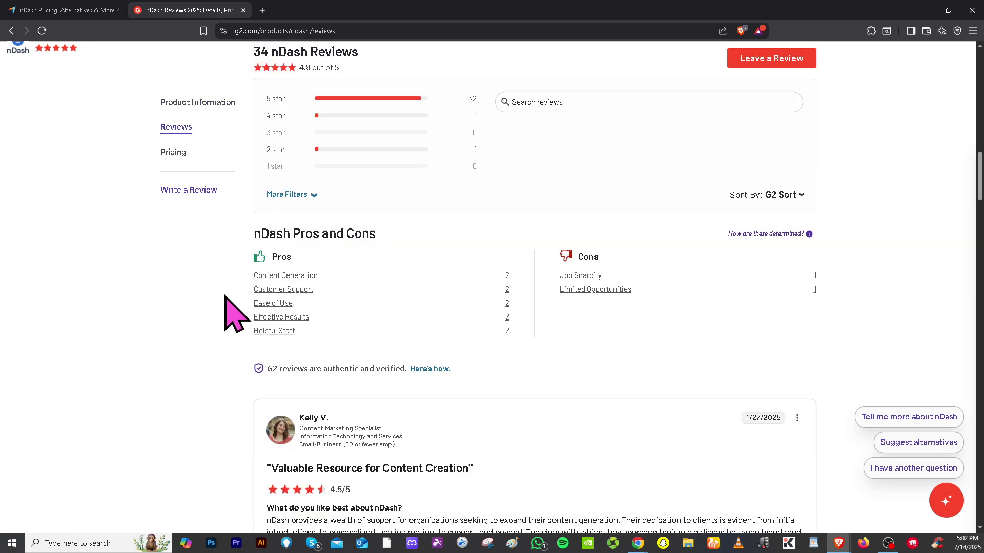
scroll(204, 239, down, 1)
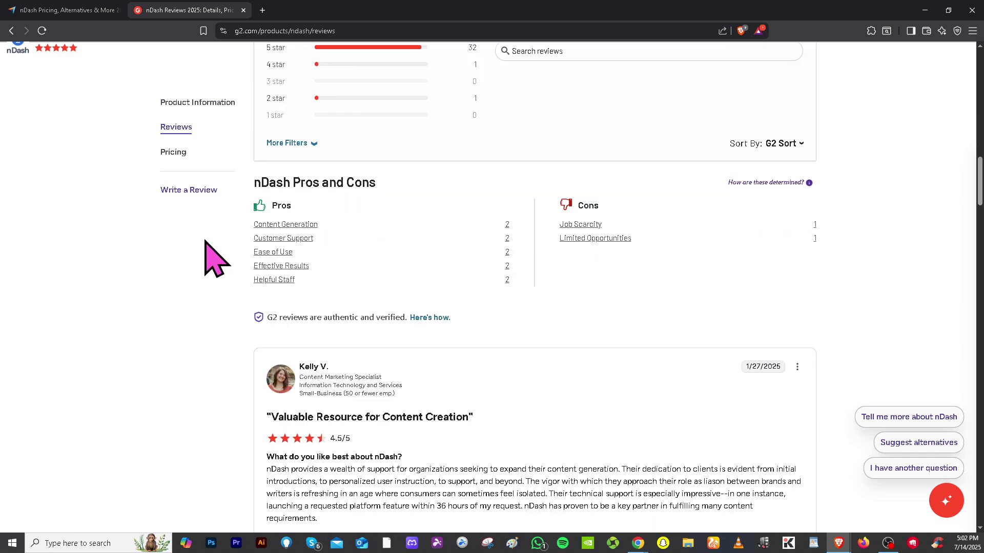
scroll(218, 261, up, 1)
scroll(210, 251, down, 1)
scroll(211, 253, down, 3)
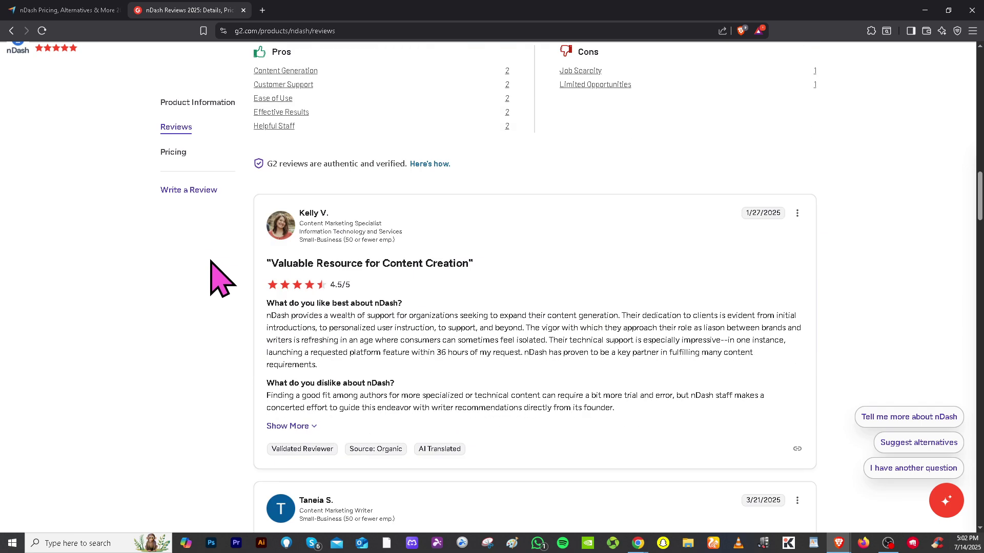